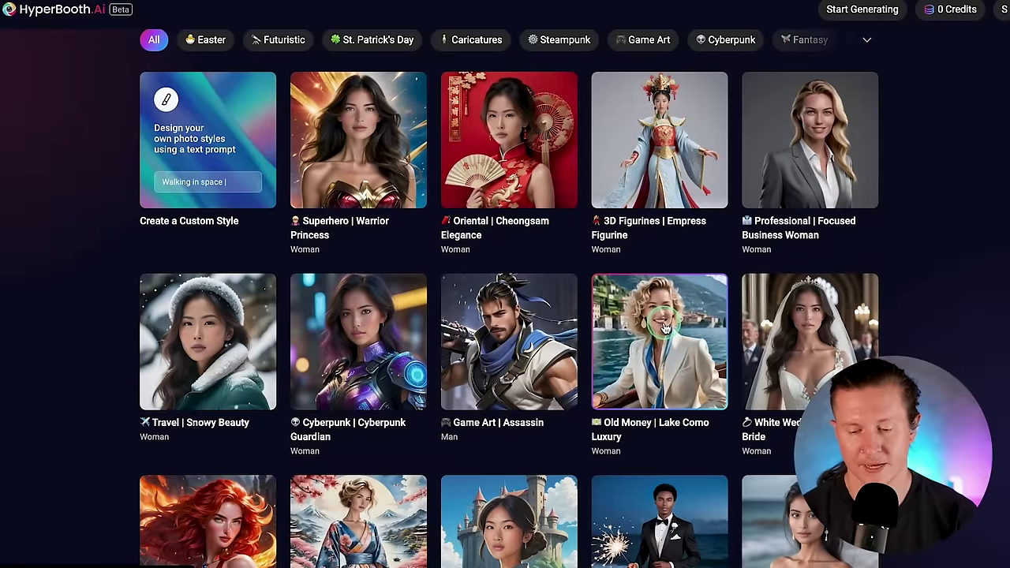
Scroll through the style gallery past the Old Money, Glamour and Steampunk cards.
scroll(665, 328, "down", 10)
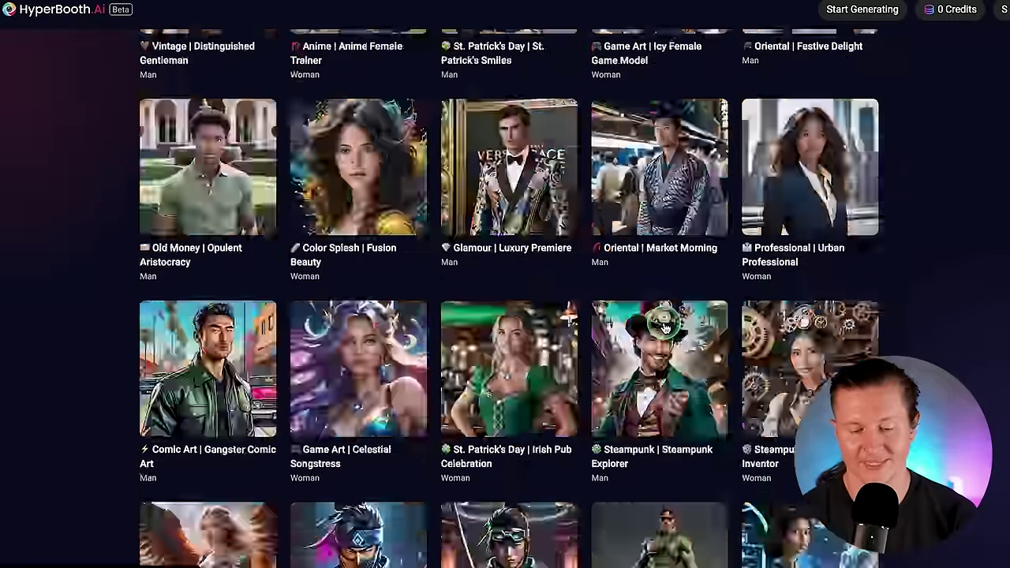
Scroll further down the style gallery toward the Assassin (Man) card.
scroll(665, 328, "down", 15)
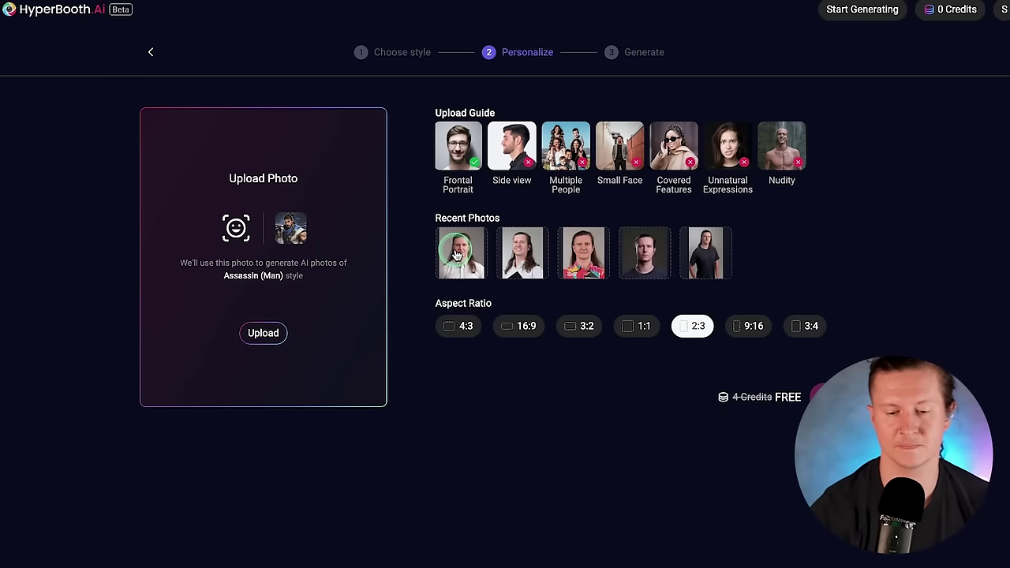
Compare the recent photos, settle on the colourful-shirt selfie, and set a 3:4 aspect ratio.
left_click(458, 254)
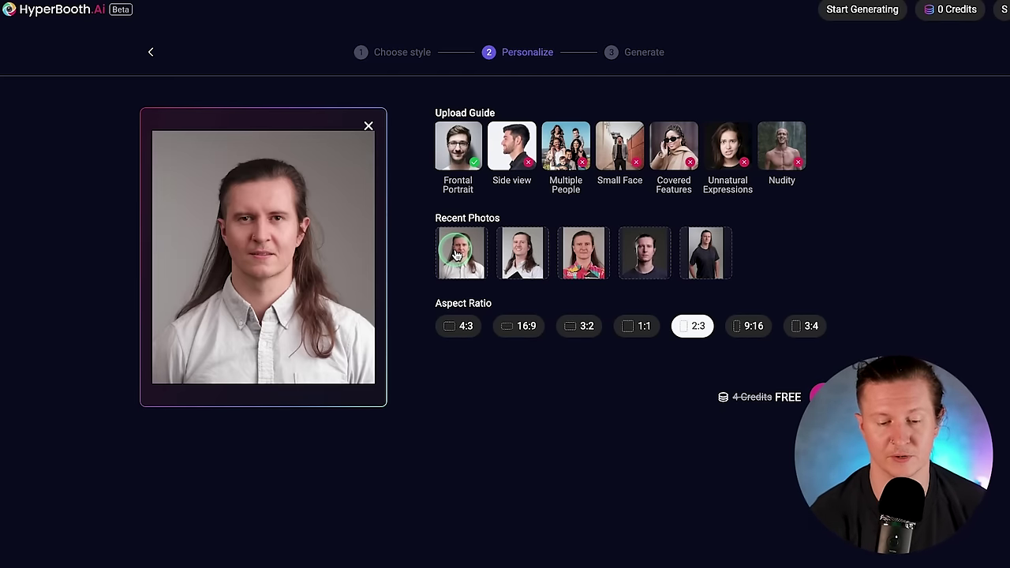
left_click(524, 254)
left_click(599, 261)
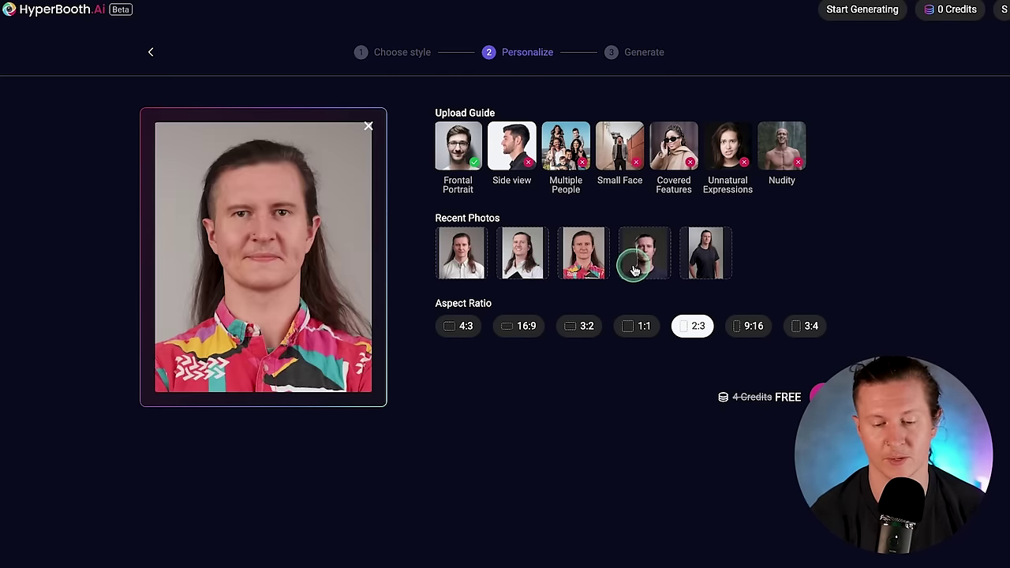
left_click(700, 266)
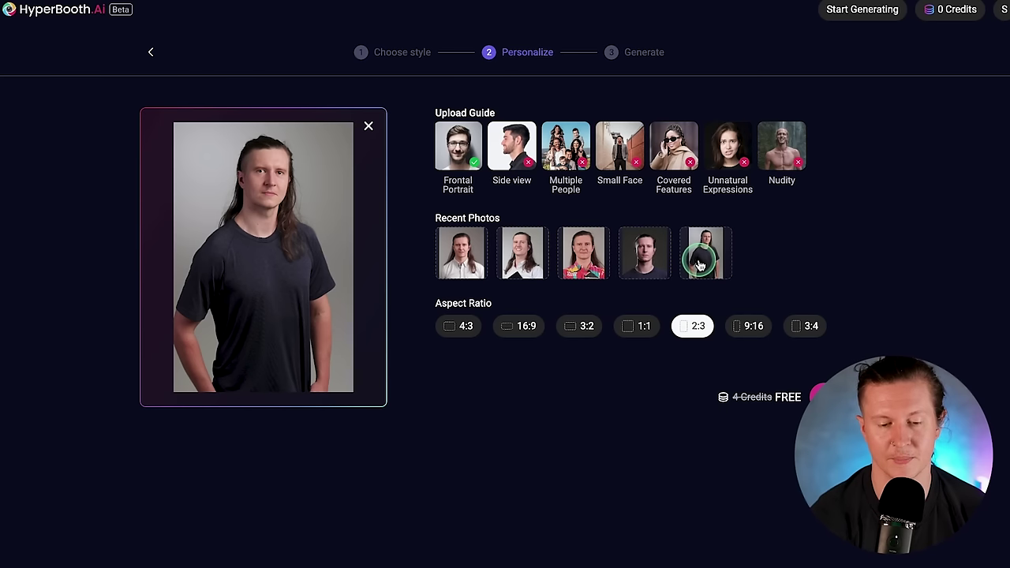
left_click(650, 273)
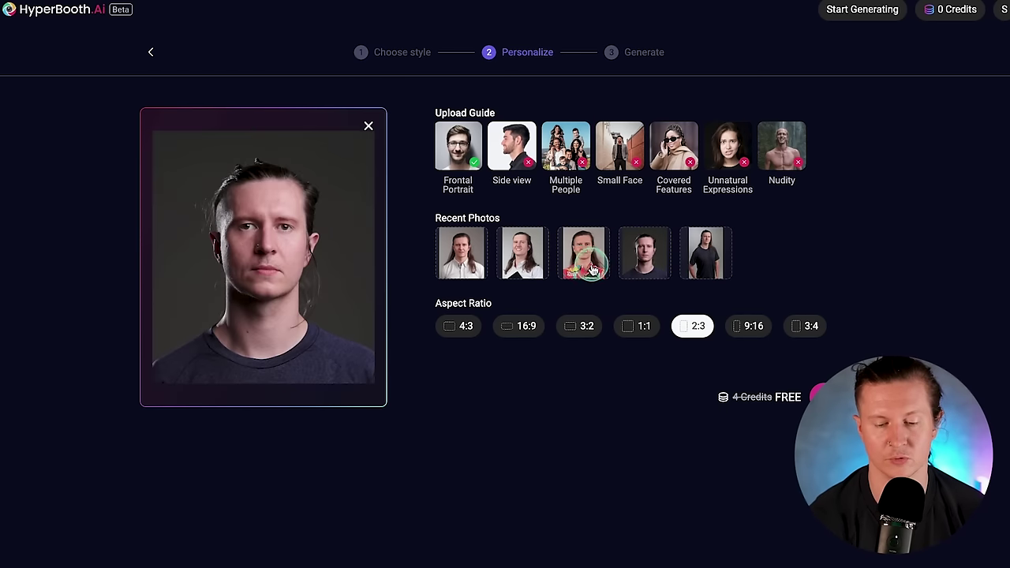
left_click(500, 272)
left_click(862, 219)
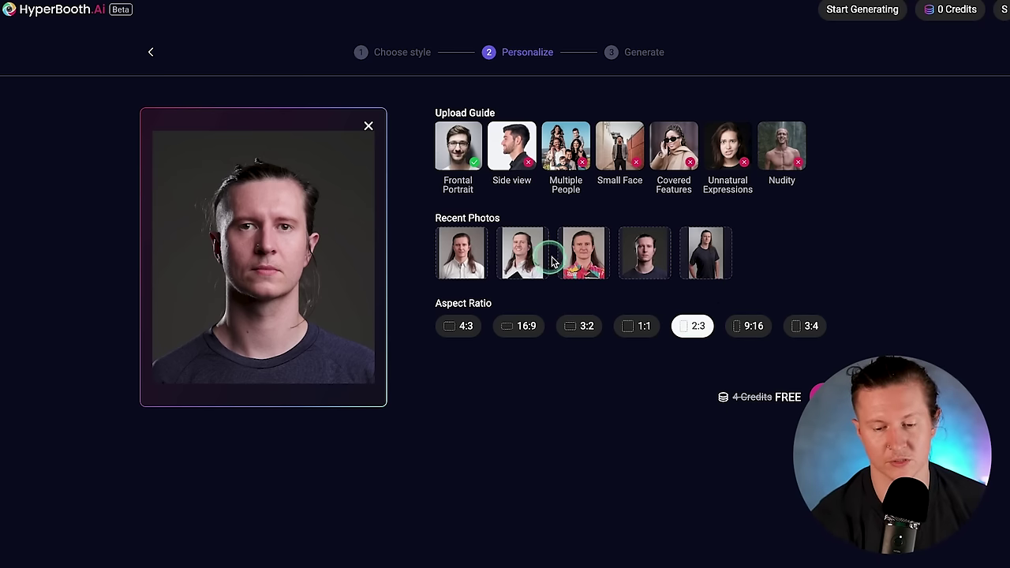
left_click(584, 265)
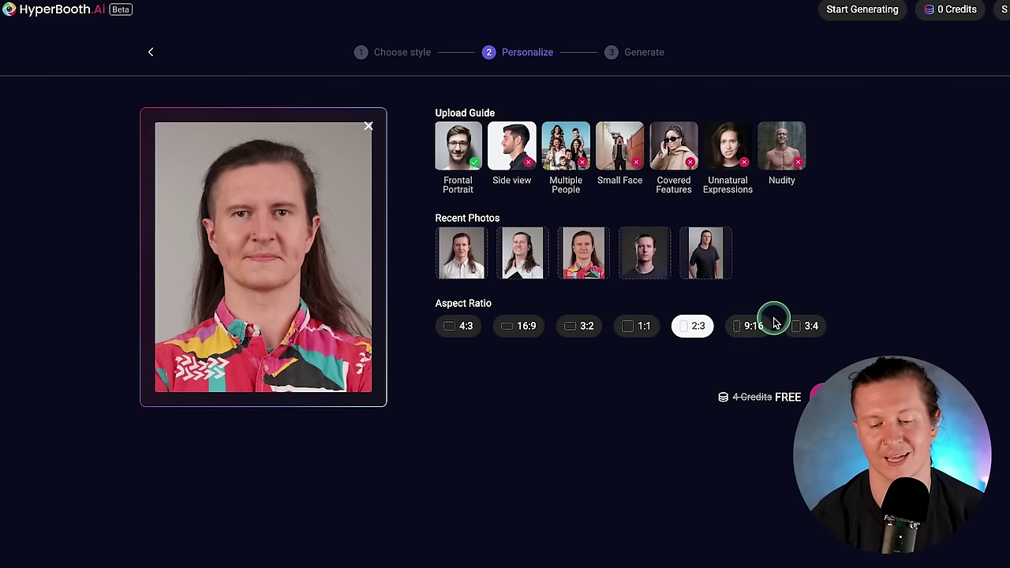
left_click(813, 327)
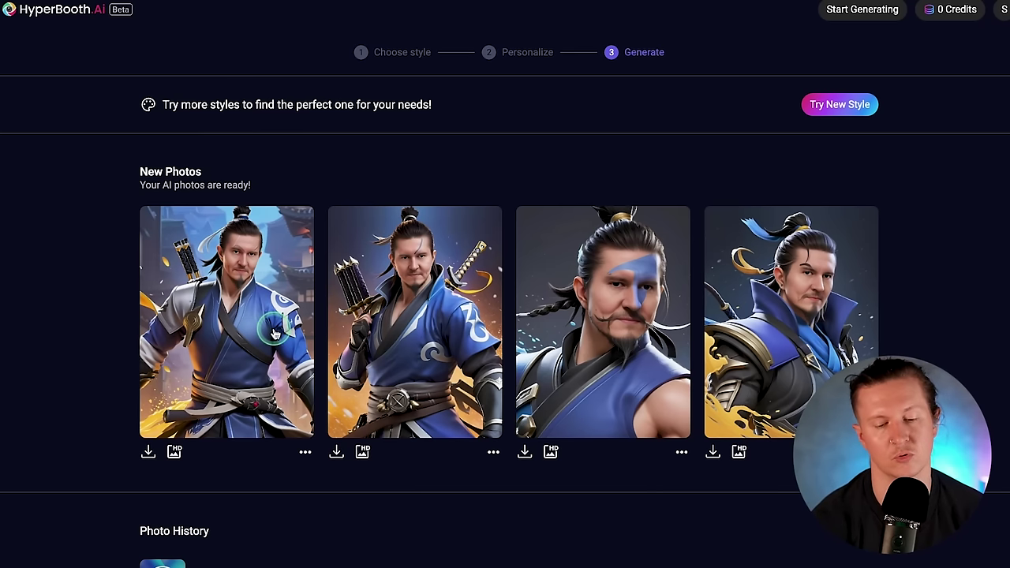
View the fourth samurai portrait full size, download it, and bring up its Like/Dislike options.
left_click(797, 334)
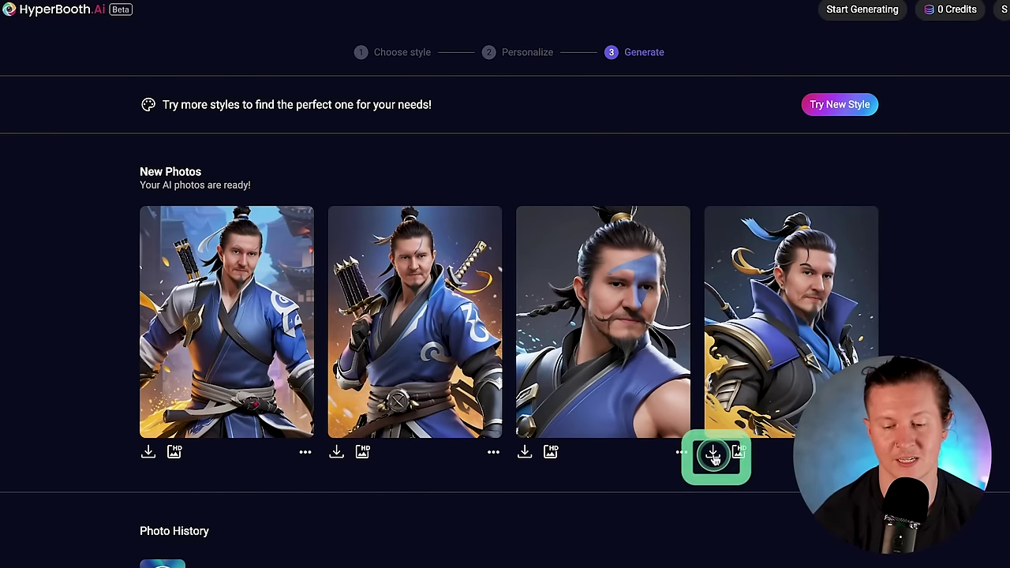
left_click(712, 456)
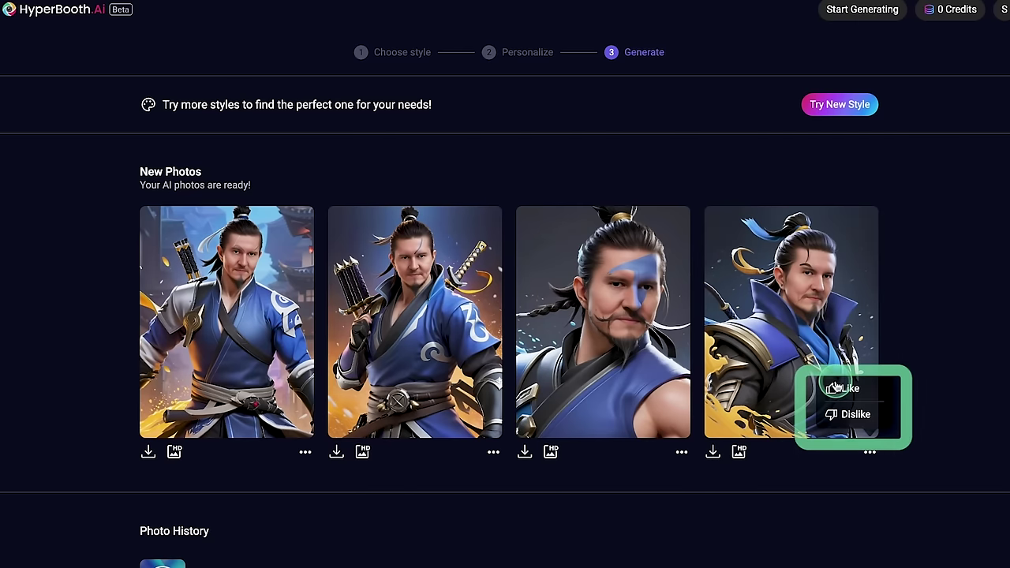
left_click(839, 390)
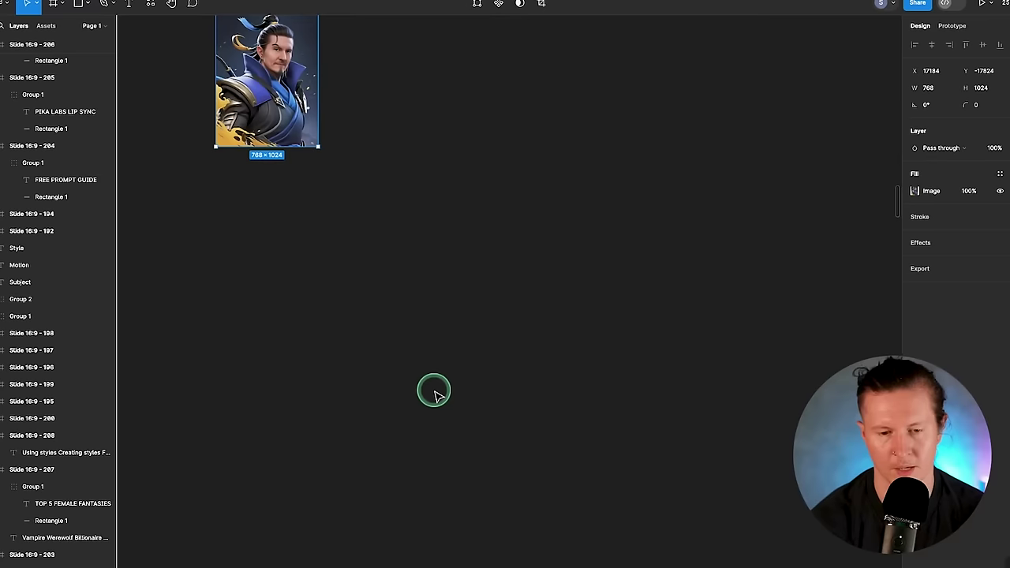
Zoom to the placed portrait, fetch the HD third portrait, and hide Figma's UI for comparison.
key("shift+2")
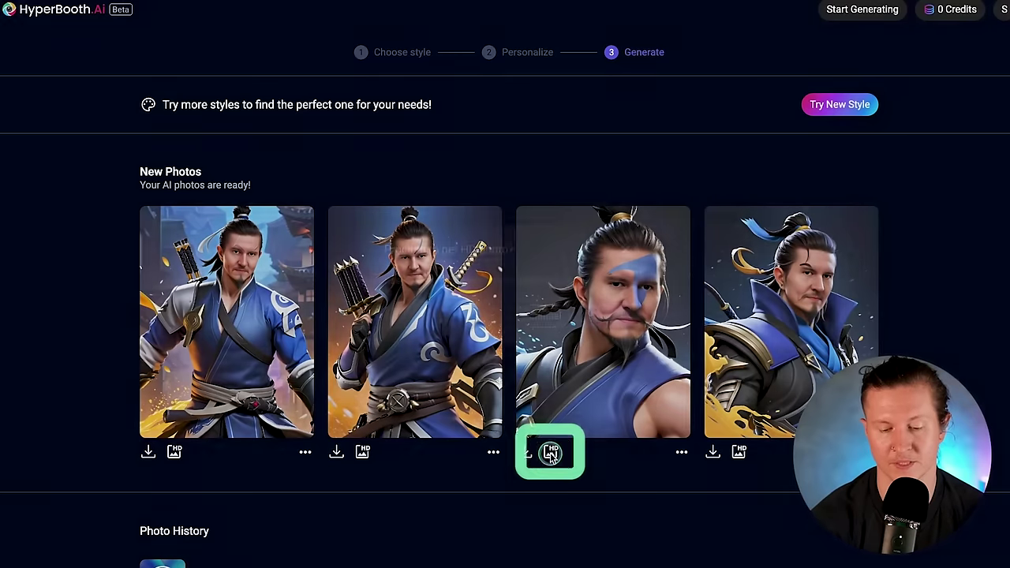
left_click(551, 451)
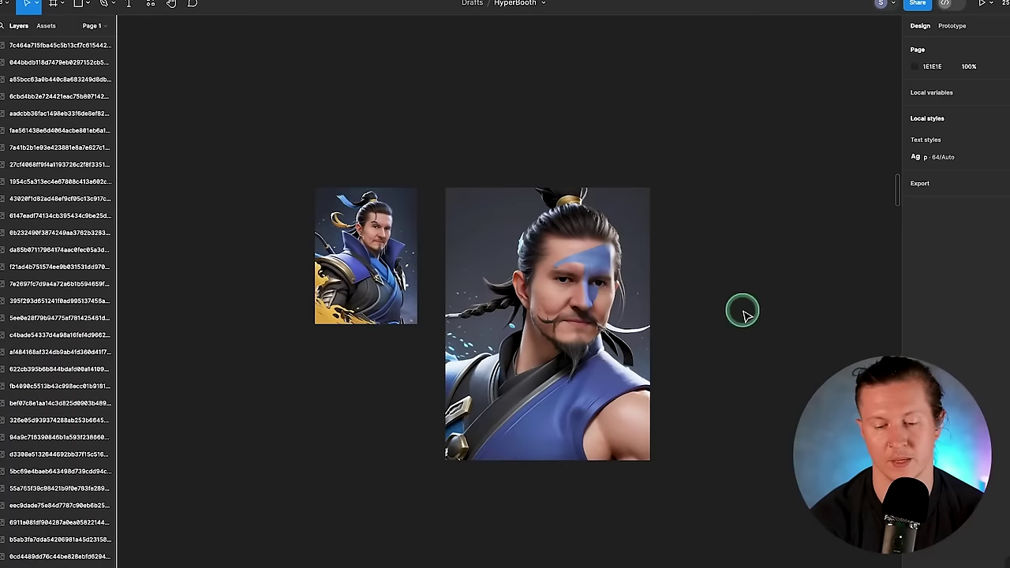
scroll(676, 345, "right", 3)
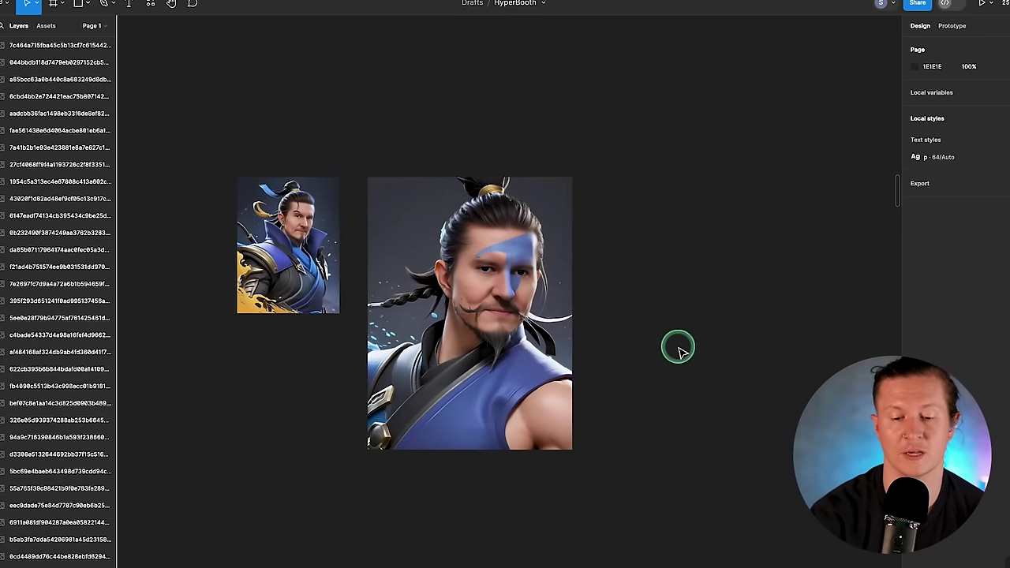
scroll(679, 350, "up", 5)
scroll(679, 350, "down", 2)
scroll(679, 350, "left", 1)
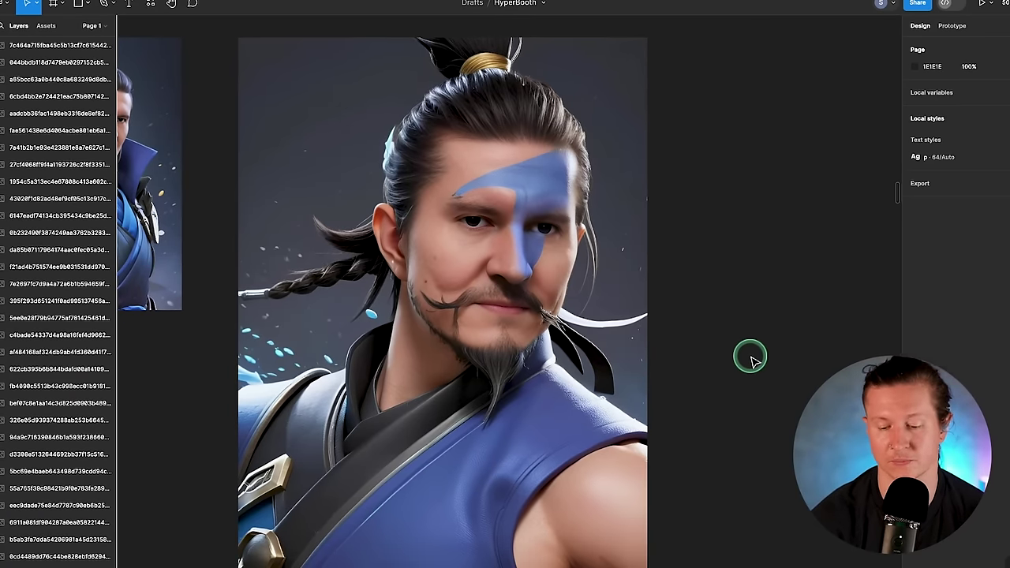
key("ctrl+backslash")
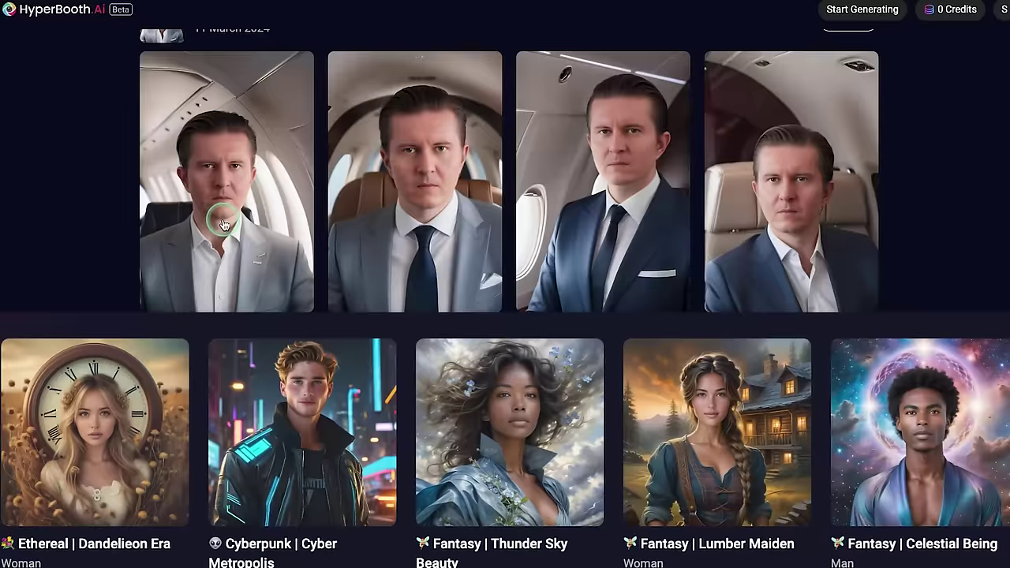
left_click(214, 221)
left_click(663, 11)
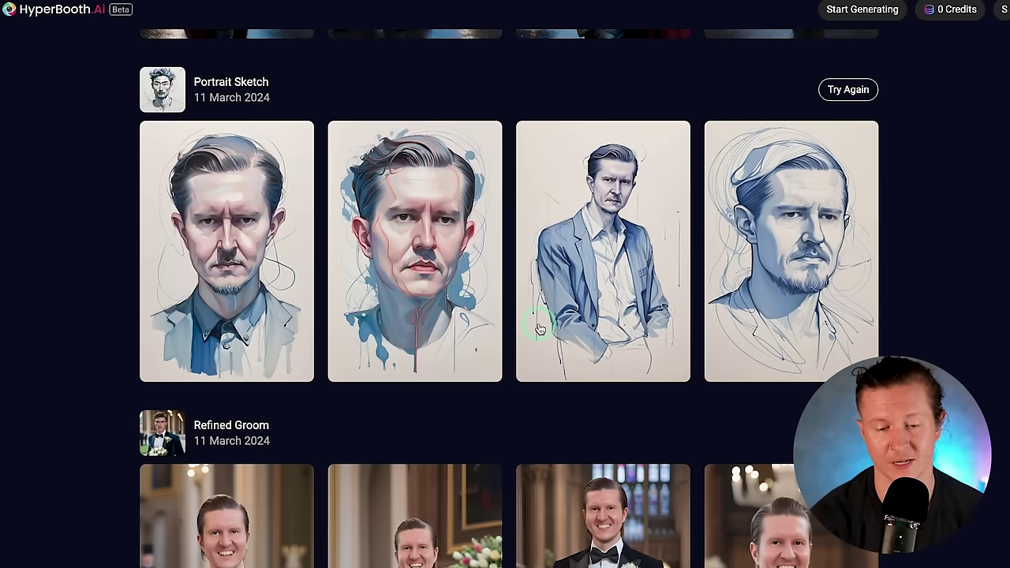
left_click(824, 311)
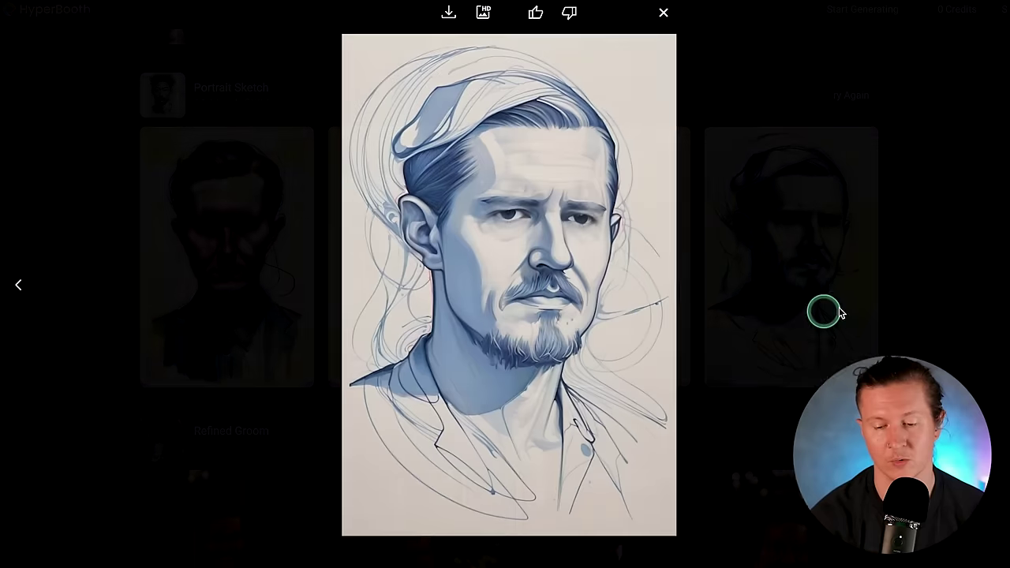
left_click(911, 303)
scroll(911, 303, "down", 15)
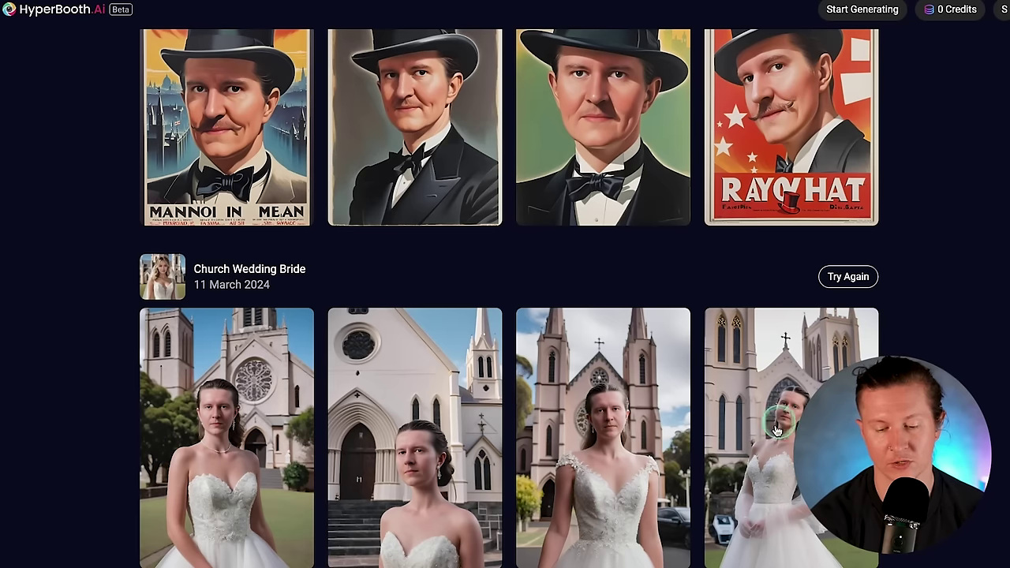
left_click(573, 425)
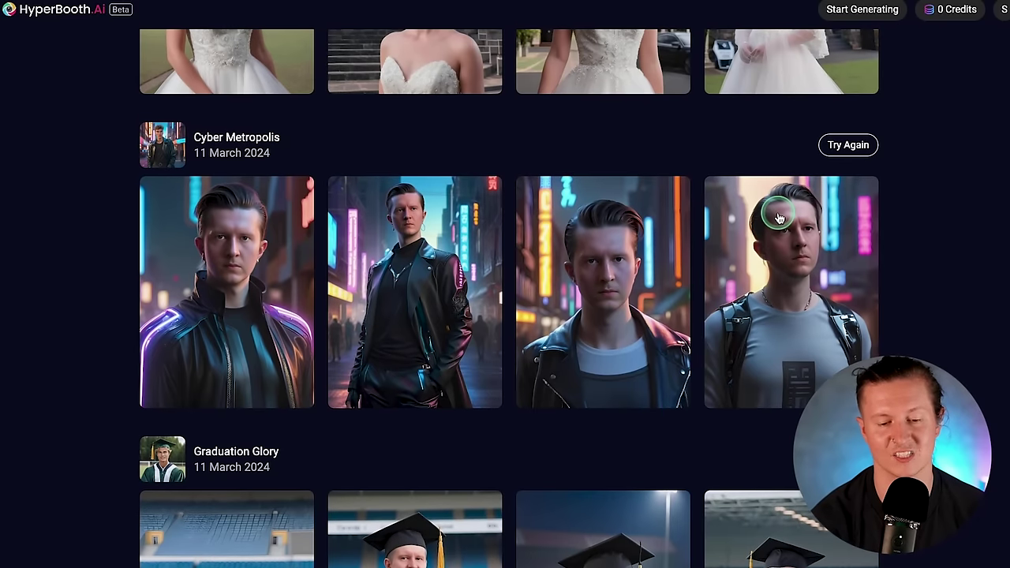
left_click(400, 294)
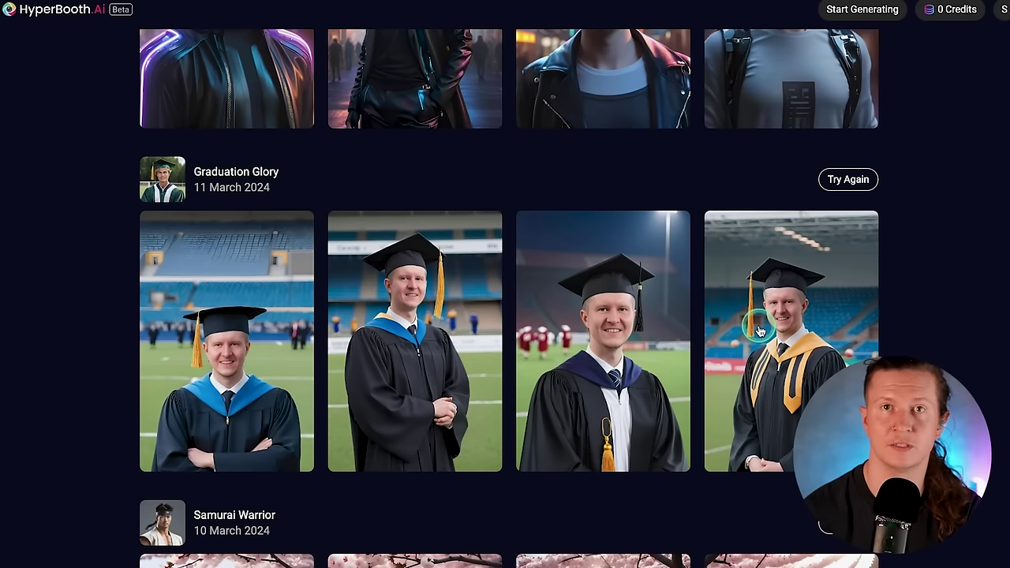
scroll(759, 331, "down", 2)
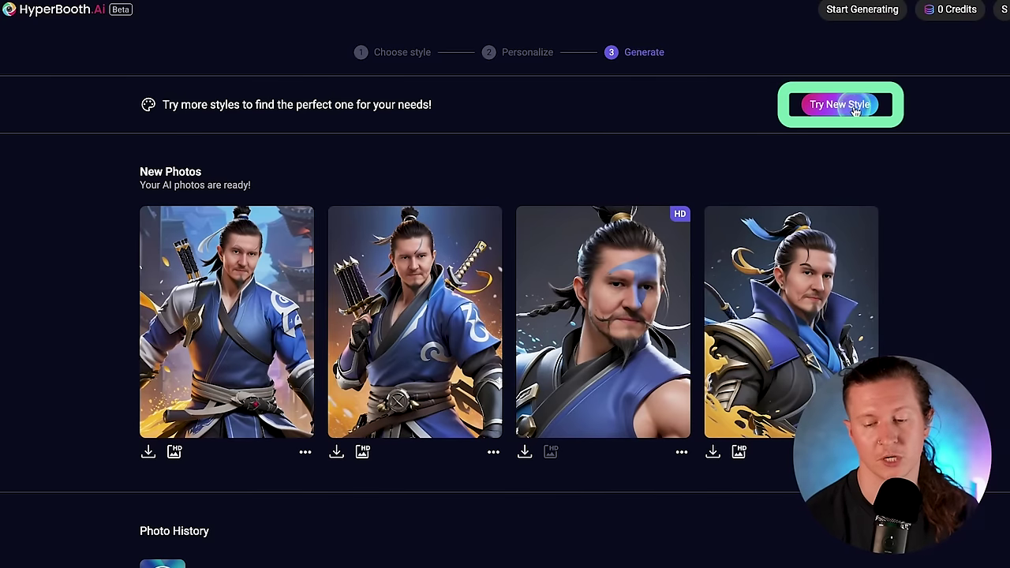
Go back to step 1, Choose style, via Try New Style.
left_click(855, 109)
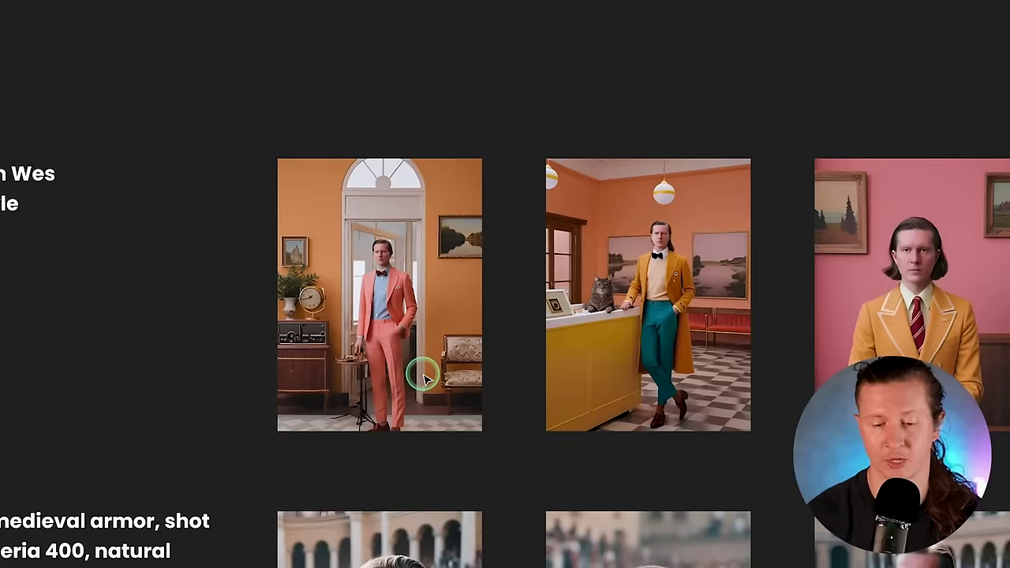
scroll(424, 379, "down", 15)
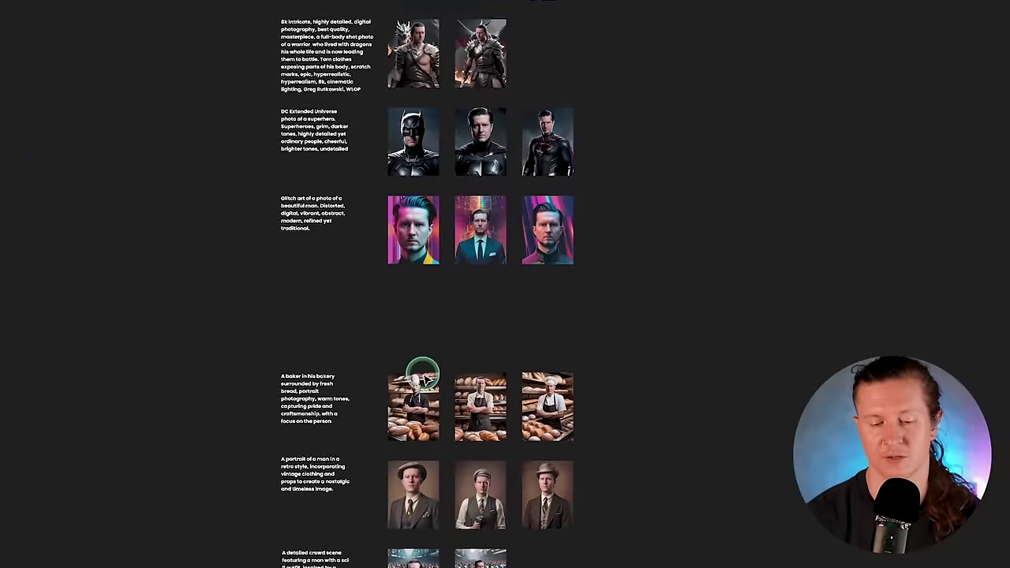
scroll(423, 379, "up", 10)
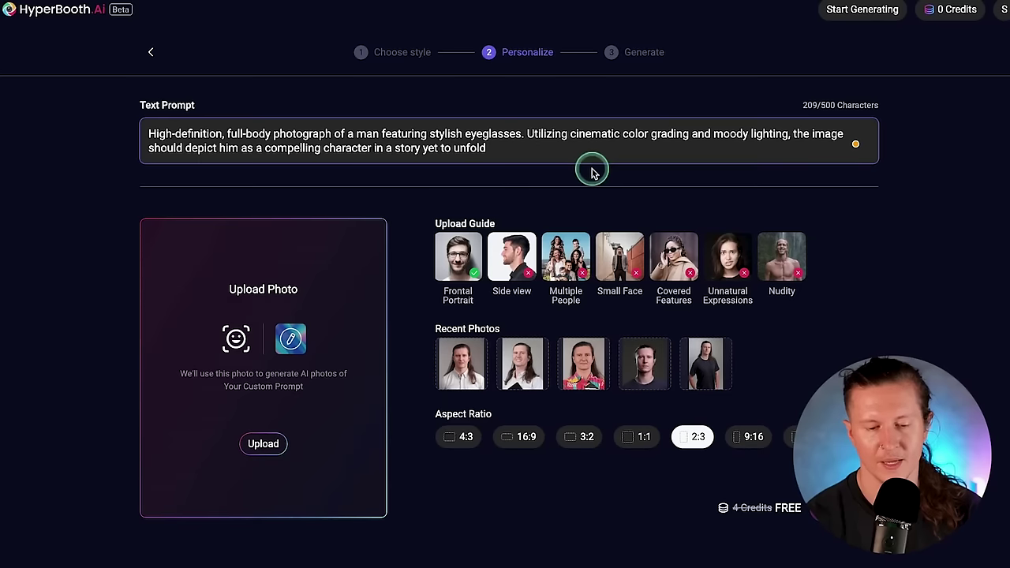
left_click(339, 281)
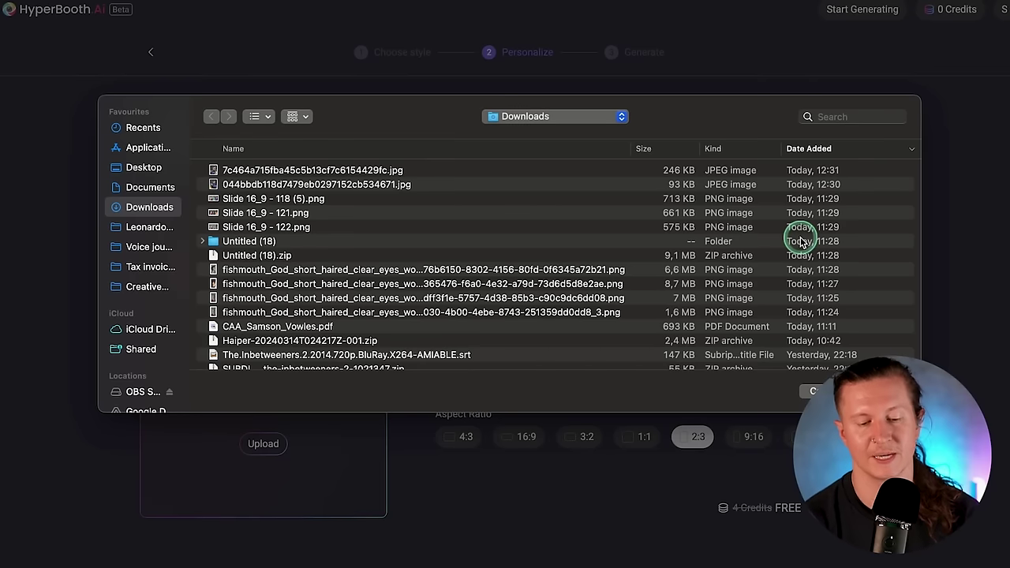
double_click(474, 207)
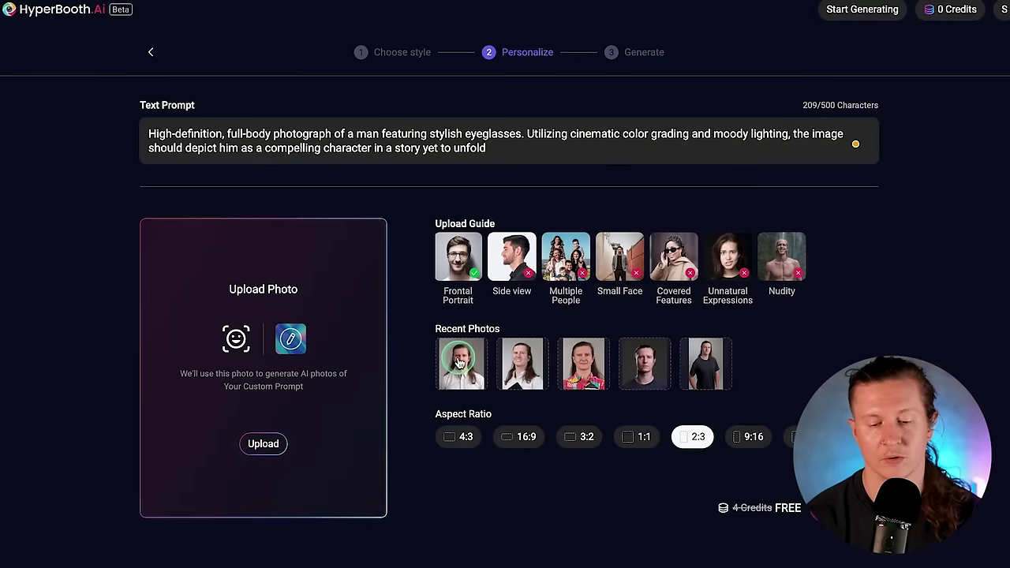
left_click(707, 360)
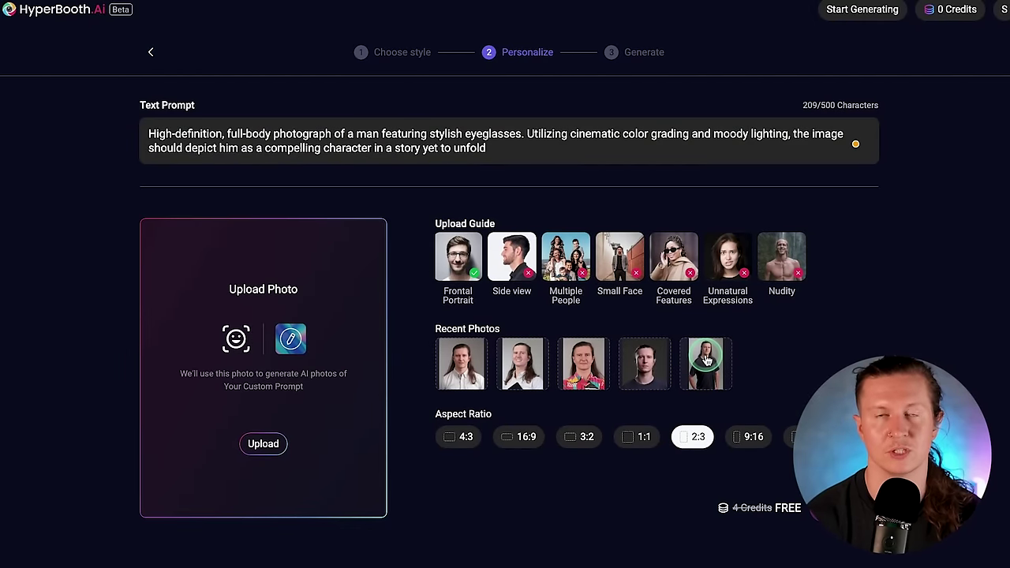